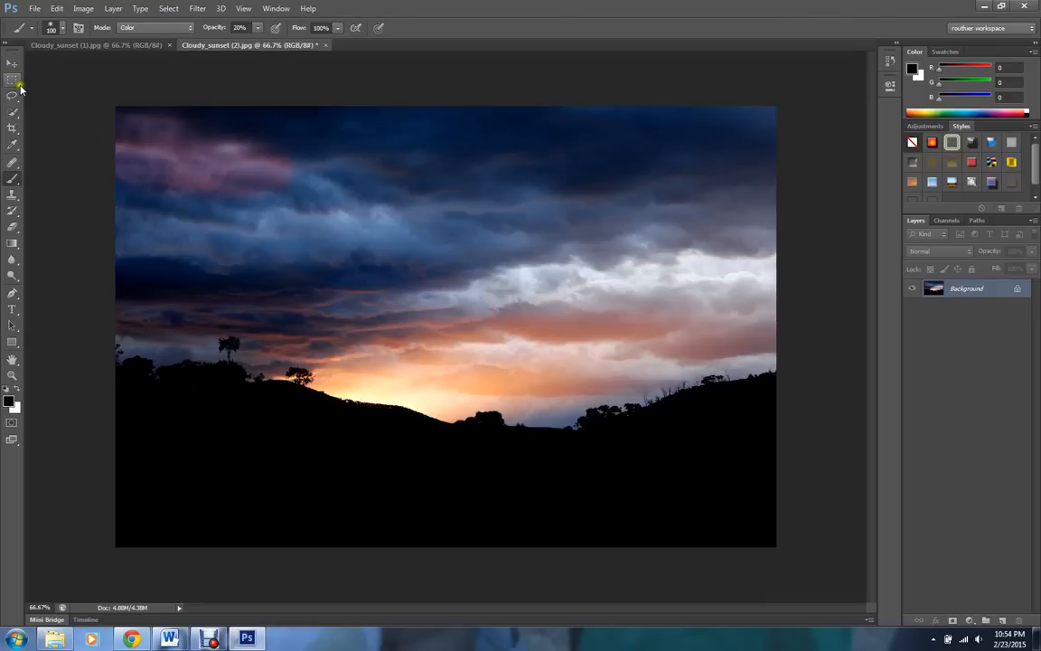
# - Look through the marquee and lasso tool variants and activate the Mixer Brush Tool
pyautogui.click(13, 79)
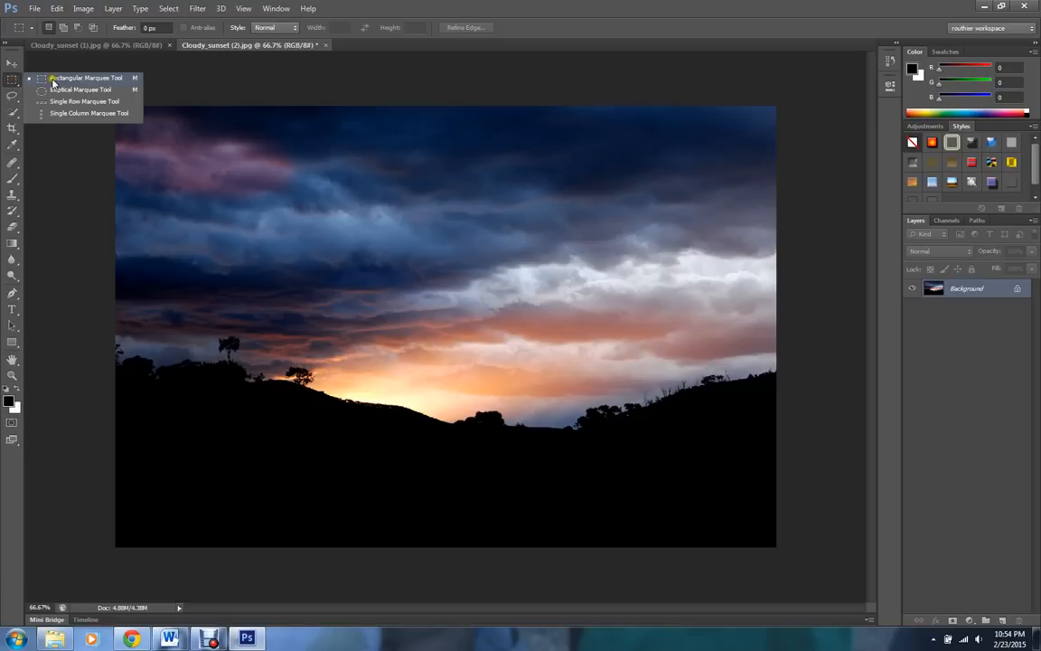
pyautogui.click(11, 99)
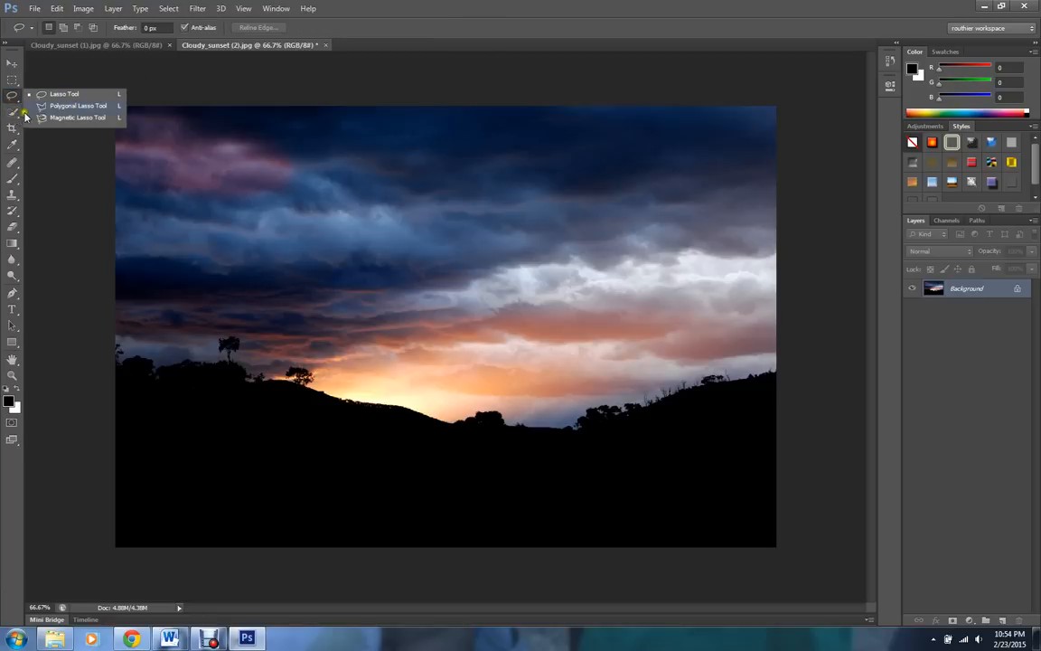
pyautogui.click(13, 179)
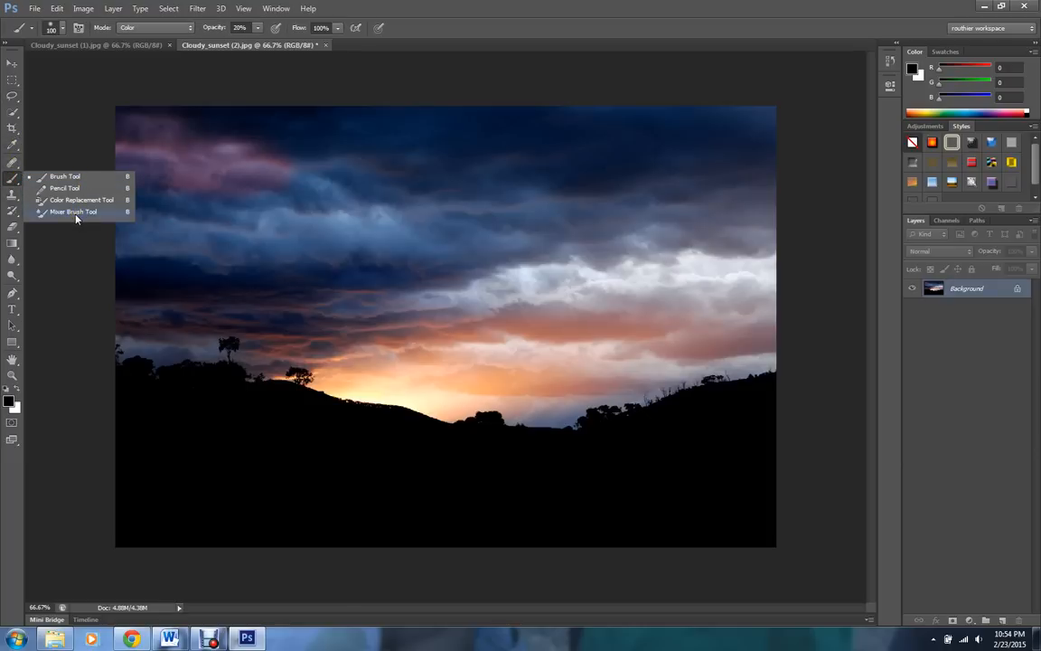
pyautogui.click(75, 213)
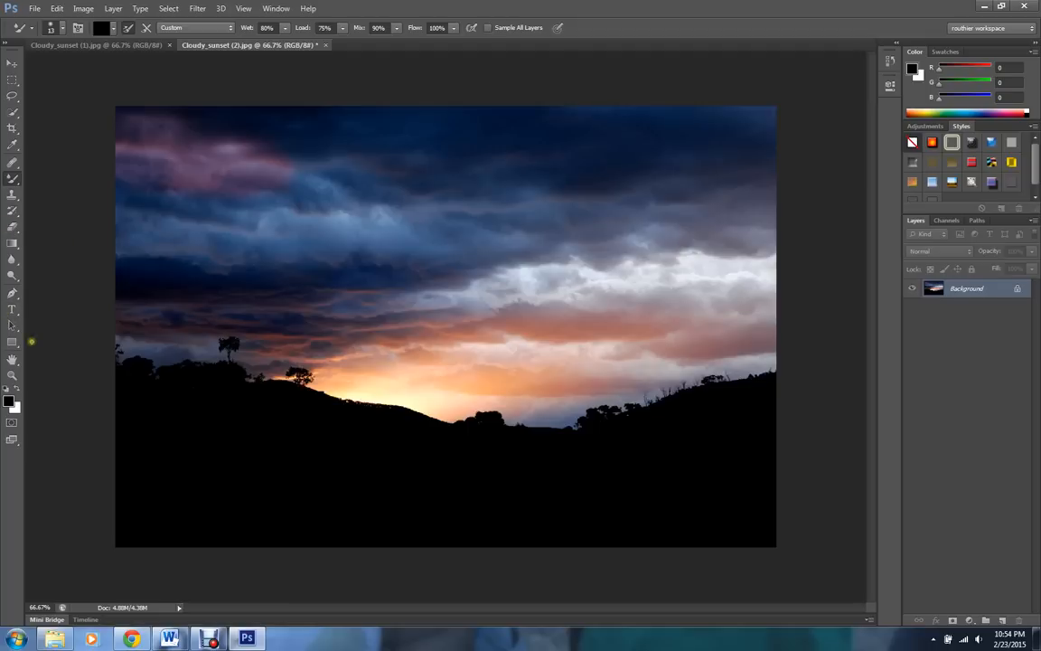
# - Set the foreground colour to a yellow-orange with RGB values 236, 169, 24
pyautogui.click(10, 404)
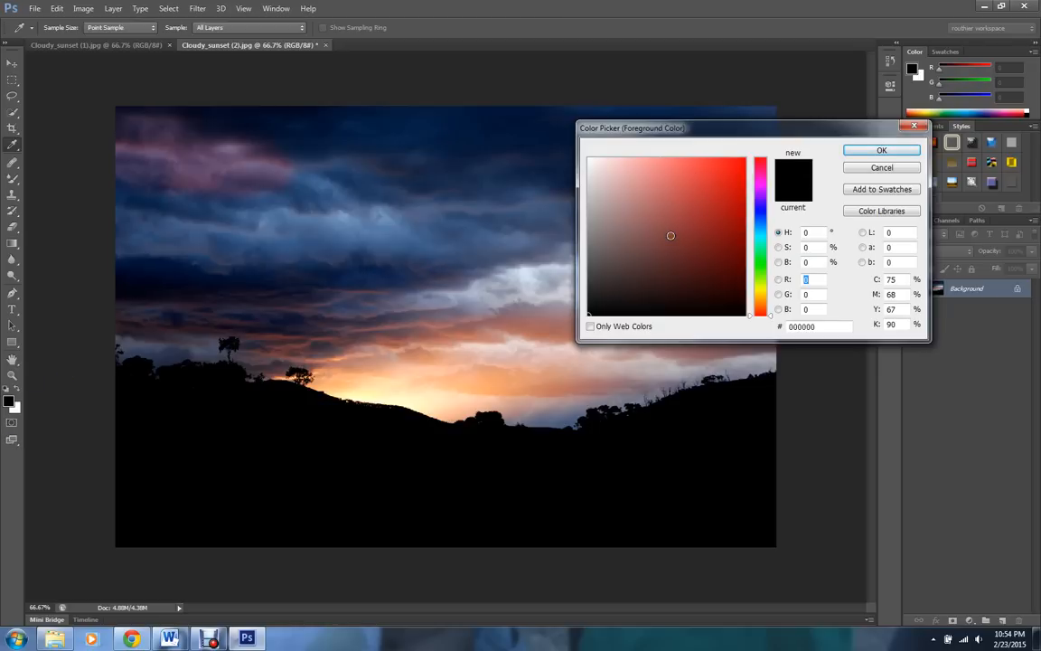
pyautogui.click(771, 317)
pyautogui.moveTo(771, 317)
pyautogui.mouseDown()
pyautogui.moveTo(771, 160)
pyautogui.moveTo(771, 305)
pyautogui.mouseUp()
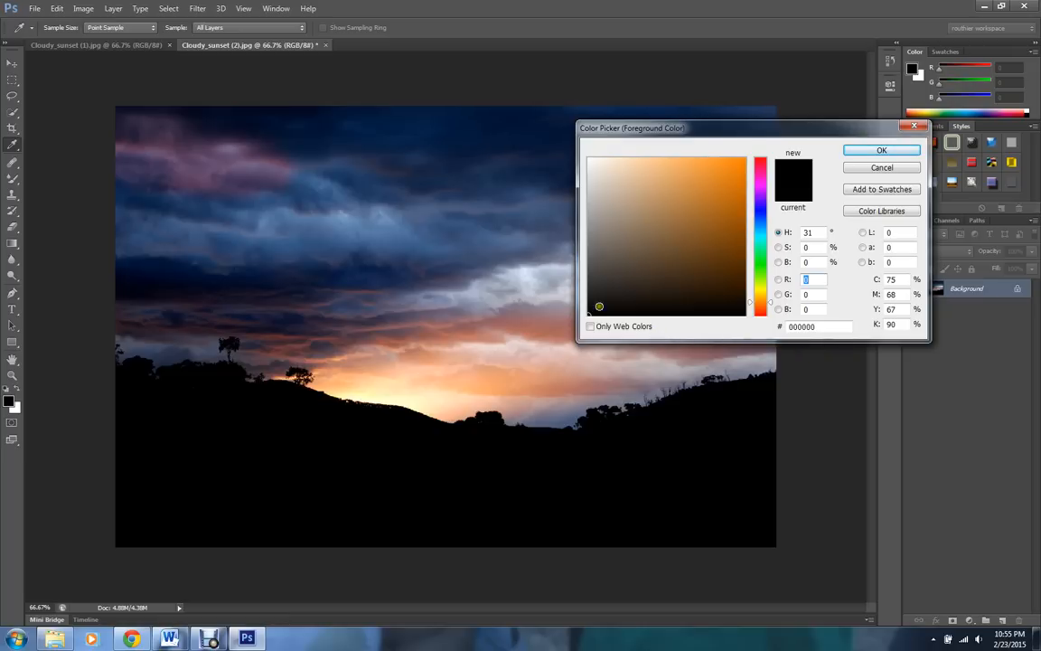
pyautogui.click(739, 166)
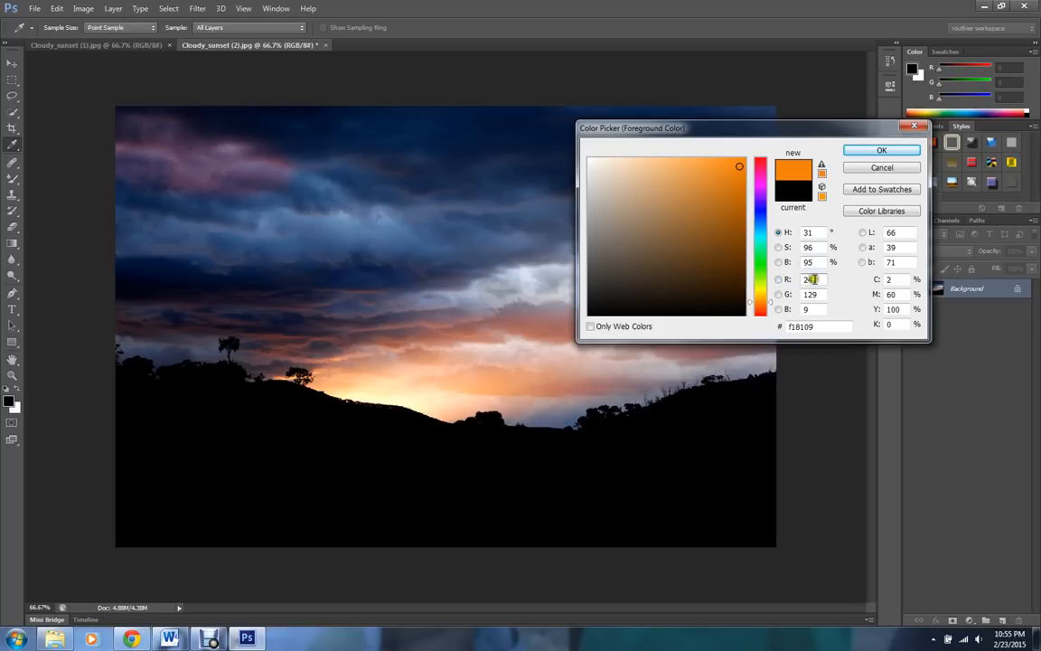
pyautogui.moveTo(804, 281); pyautogui.dragTo(786, 280)
pyautogui.write('236')
pyautogui.moveTo(823, 295); pyautogui.dragTo(784, 297)
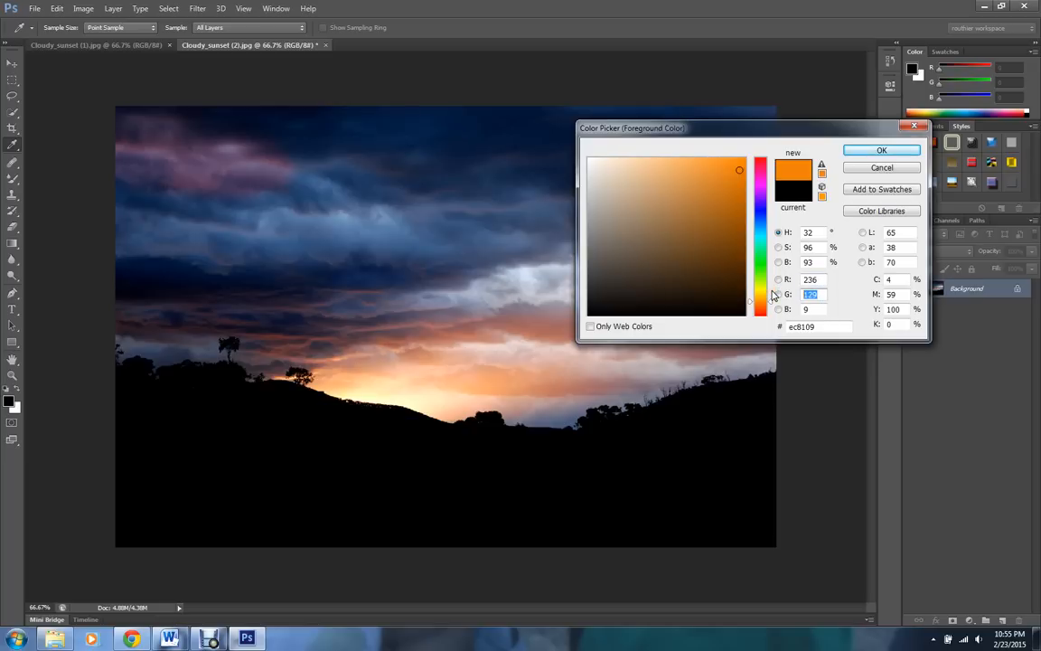
pyautogui.write('169')
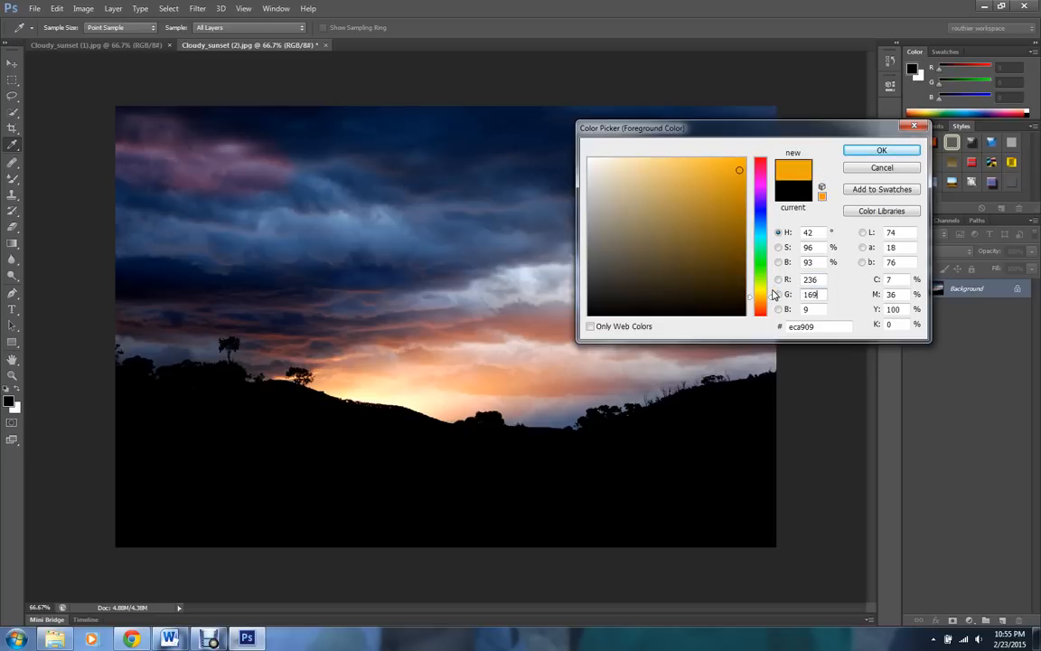
pyautogui.write('24')
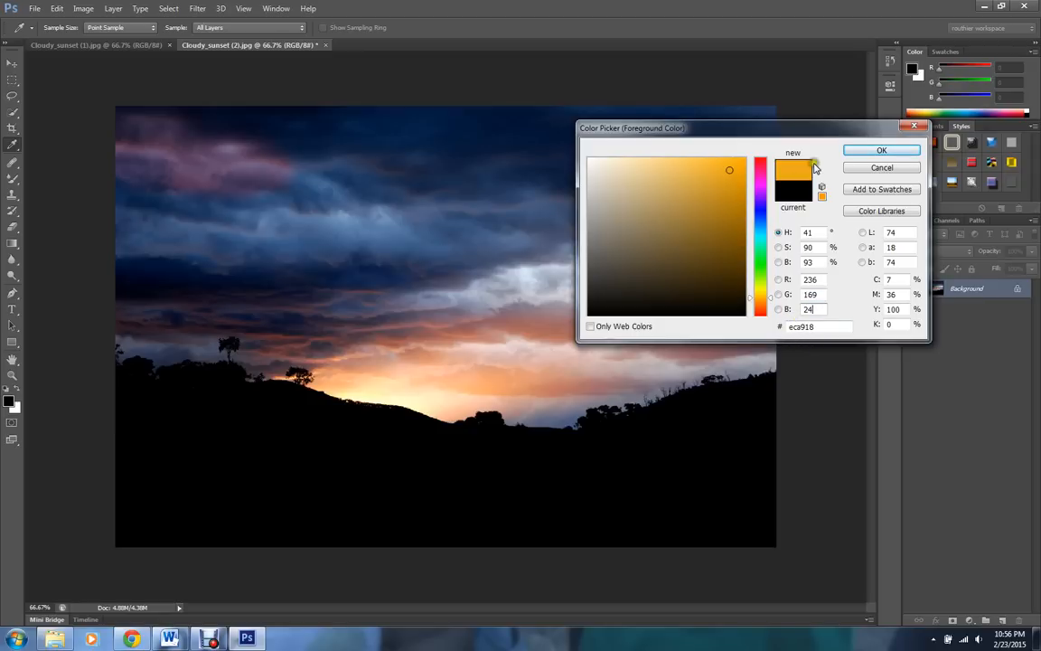
pyautogui.click(870, 150)
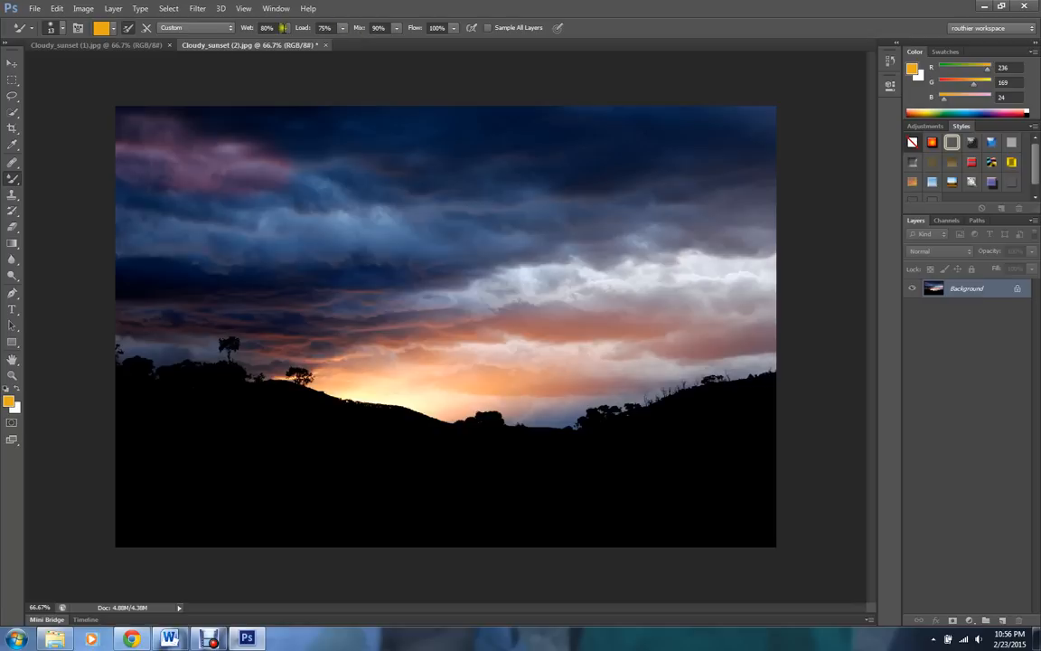
# - Set the mixer brush size to 175 px and adjust its hardness
pyautogui.click(63, 31)
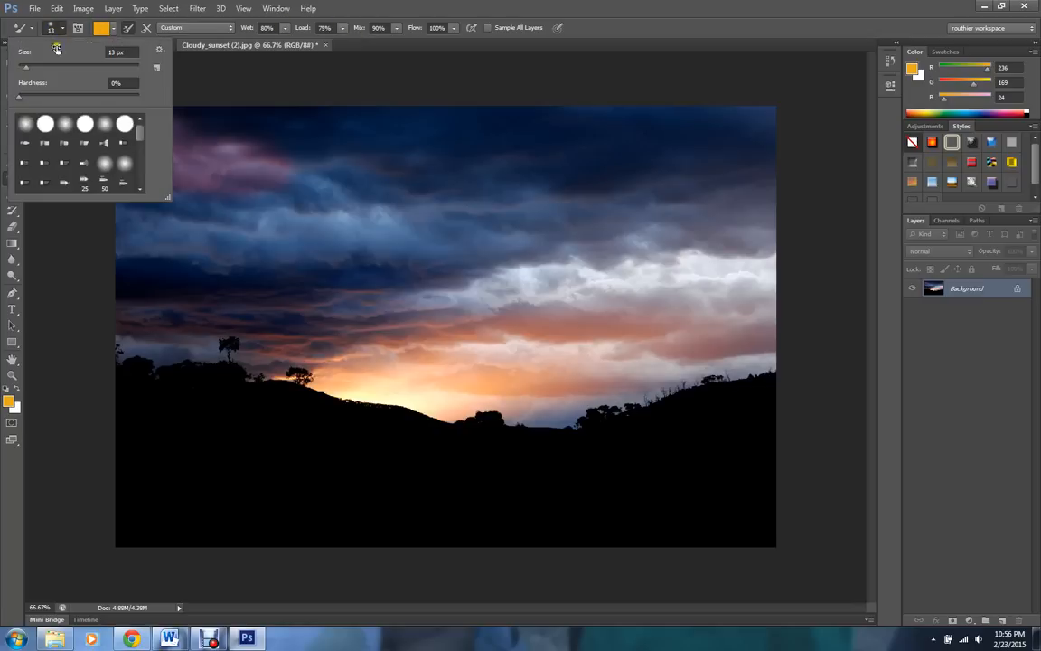
pyautogui.moveTo(57, 72); pyautogui.dragTo(103, 76)
pyautogui.press('BackSpace')
pyautogui.write('5')
pyautogui.click(23, 96)
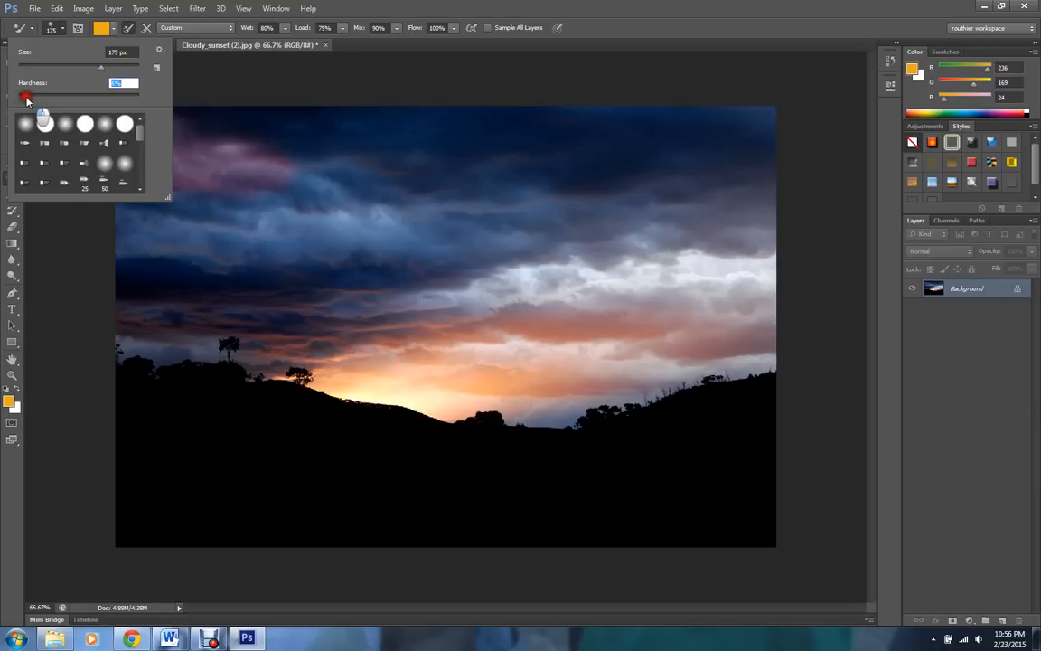
pyautogui.moveTo(26, 98); pyautogui.dragTo(35, 98)
pyautogui.click(132, 83)
pyautogui.click(106, 83)
# - Apply the Moist, Light Mix blending preset to the mixer brush
pyautogui.click(229, 29)
pyautogui.click(203, 28)
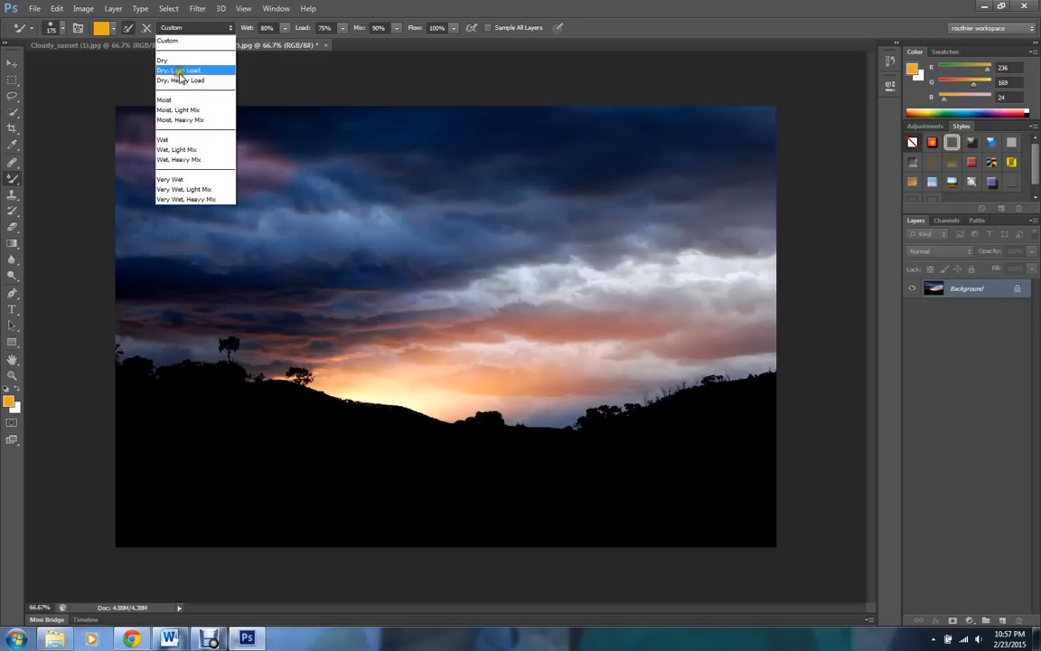
pyautogui.click(176, 109)
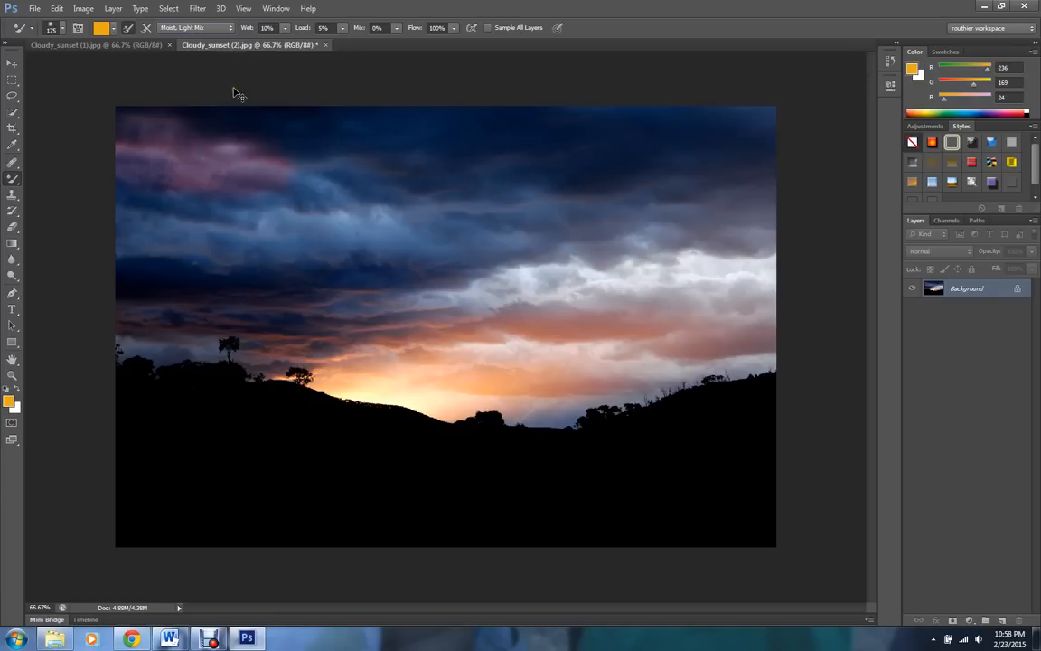
# - Fit the image to the window and paint yellow-orange mixer brush strokes over all four corners of the sunset photo
pyautogui.hotkey('ctrl', '0')
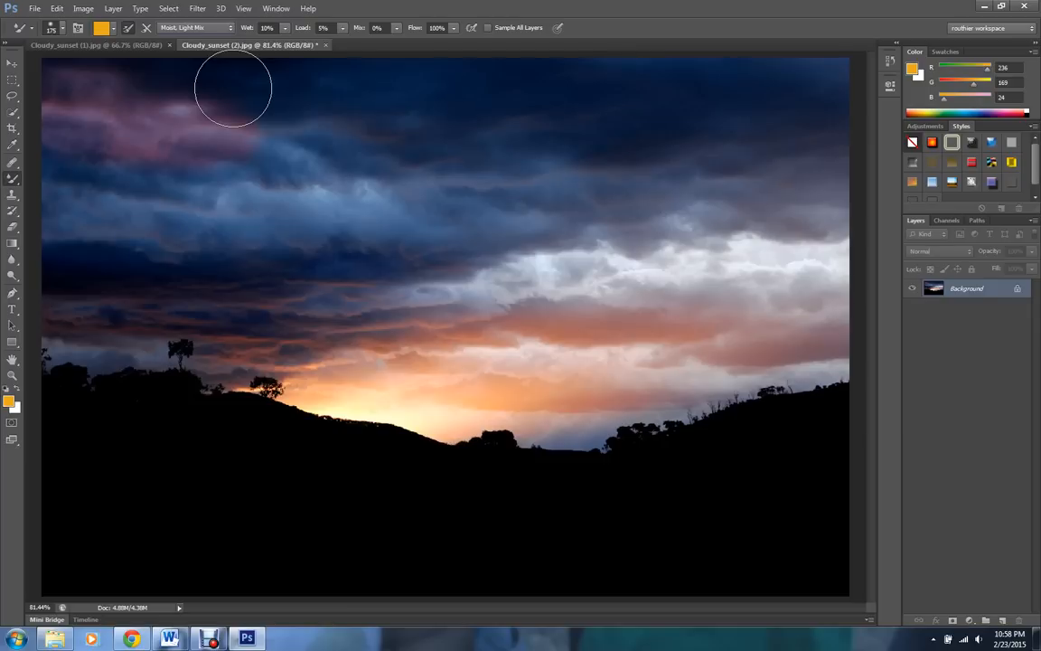
pyautogui.moveTo(232, 88)
pyautogui.mouseDown()
pyautogui.moveTo(69, 89)
pyautogui.moveTo(99, 63)
pyautogui.moveTo(142, 84)
pyautogui.moveTo(59, 91)
pyautogui.moveTo(95, 77)
pyautogui.moveTo(93, 115)
pyautogui.moveTo(46, 70)
pyautogui.moveTo(49, 86)
pyautogui.mouseUp()
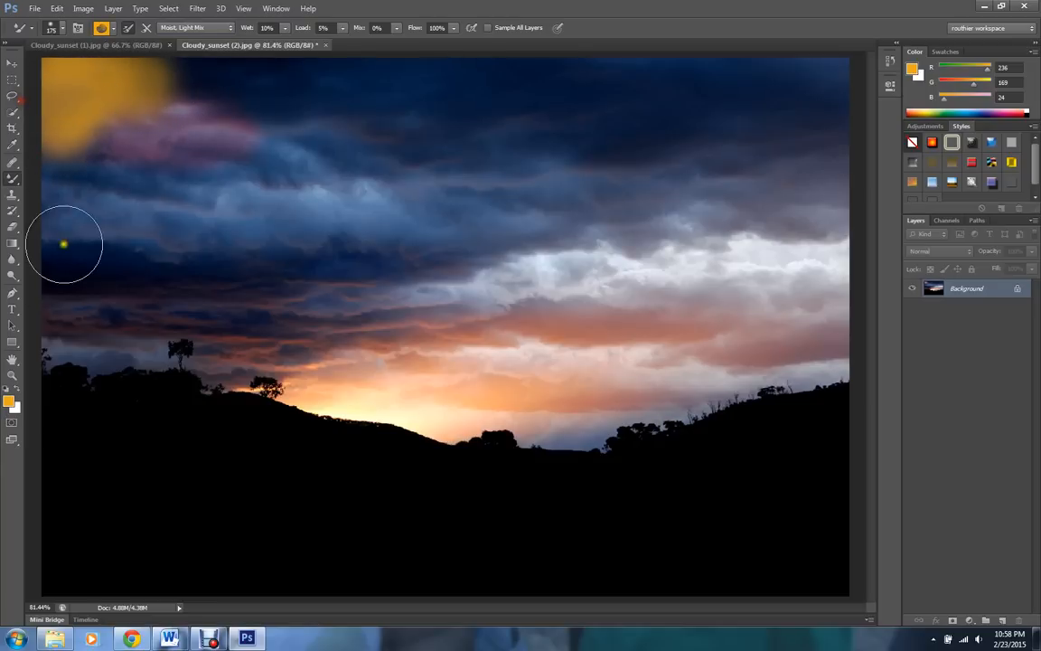
pyautogui.moveTo(90, 129)
pyautogui.mouseDown()
pyautogui.moveTo(39, 190)
pyautogui.moveTo(31, 249)
pyautogui.moveTo(142, 86)
pyautogui.moveTo(256, 71)
pyautogui.mouseUp()
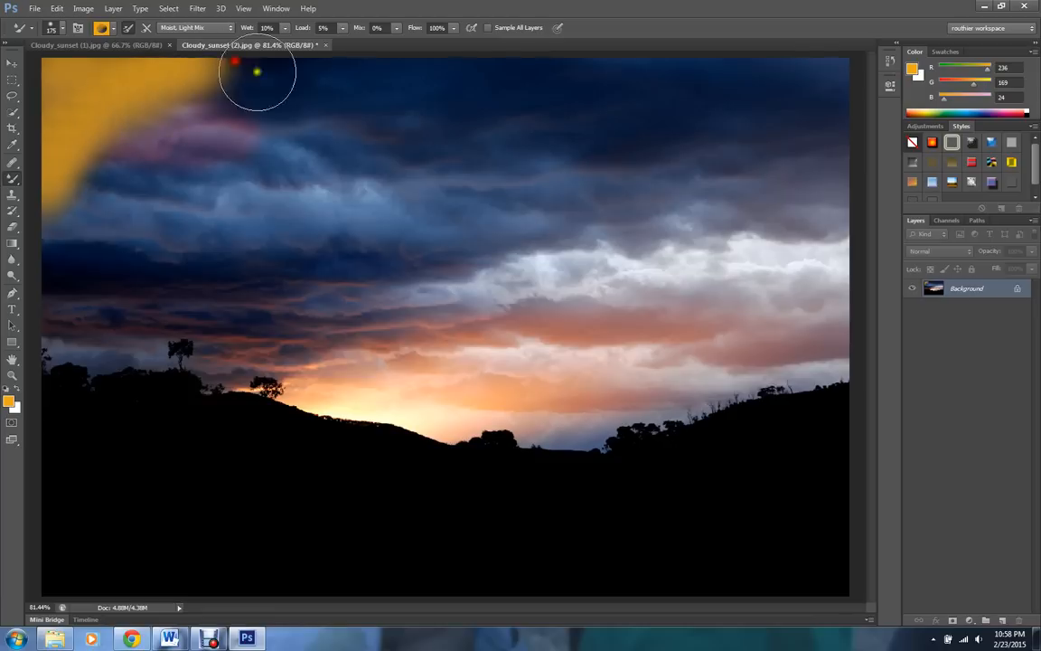
pyautogui.moveTo(840, 63)
pyautogui.mouseDown()
pyautogui.moveTo(767, 65)
pyautogui.moveTo(840, 93)
pyautogui.moveTo(876, 151)
pyautogui.moveTo(858, 179)
pyautogui.moveTo(674, 57)
pyautogui.moveTo(753, 68)
pyautogui.mouseUp()
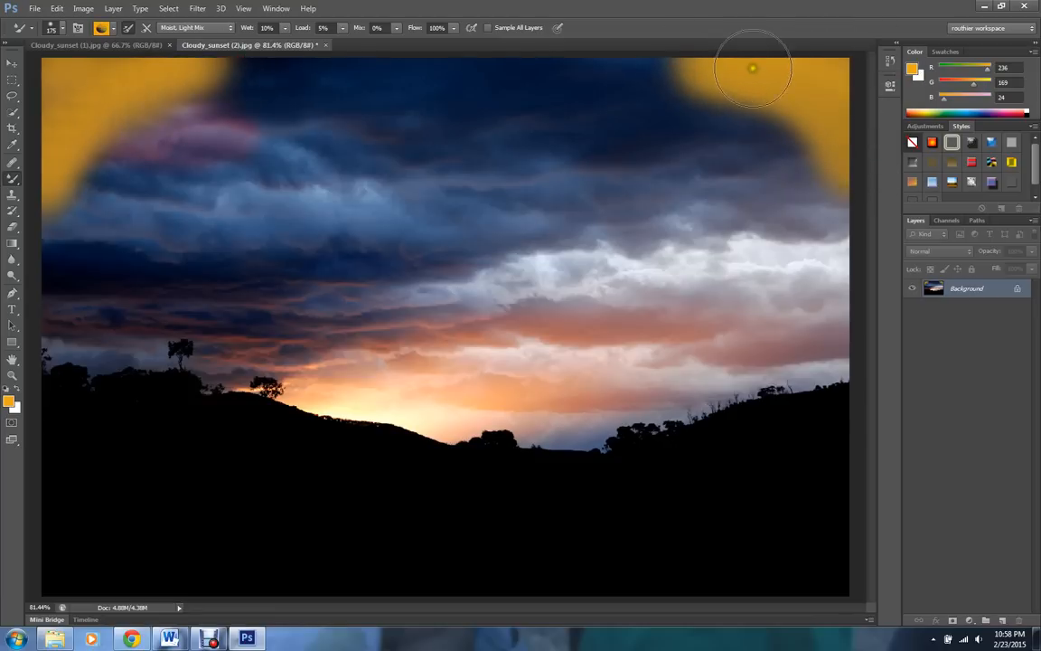
pyautogui.moveTo(849, 514)
pyautogui.mouseDown()
pyautogui.moveTo(764, 584)
pyautogui.moveTo(809, 556)
pyautogui.moveTo(820, 582)
pyautogui.mouseUp()
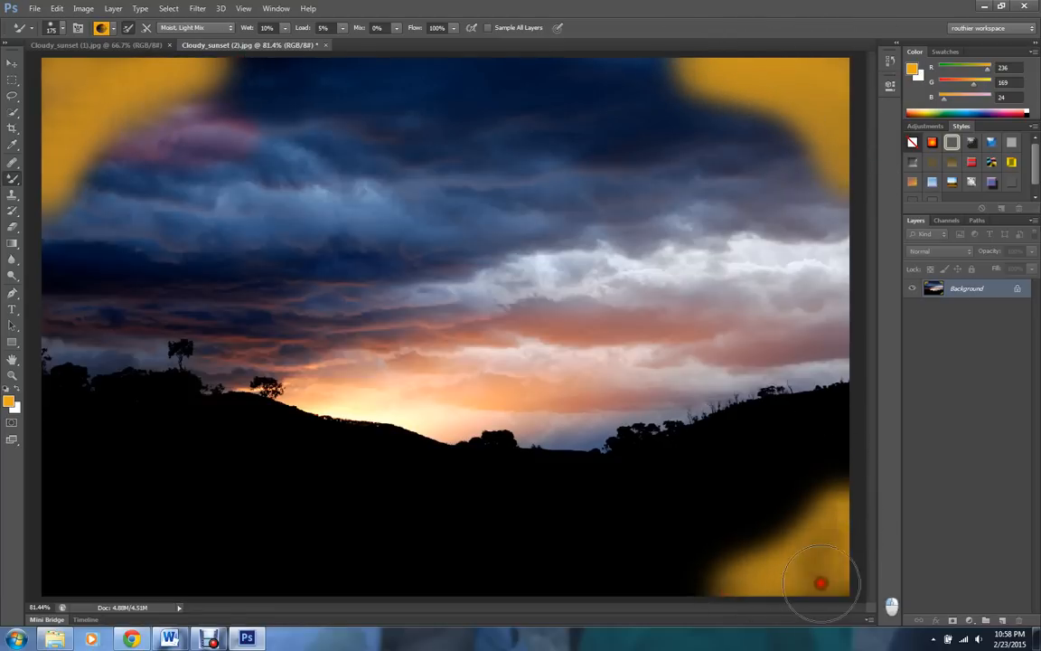
pyautogui.moveTo(68, 534)
pyautogui.mouseDown()
pyautogui.moveTo(105, 582)
pyautogui.moveTo(55, 554)
pyautogui.moveTo(158, 581)
pyautogui.moveTo(210, 571)
pyautogui.mouseUp()
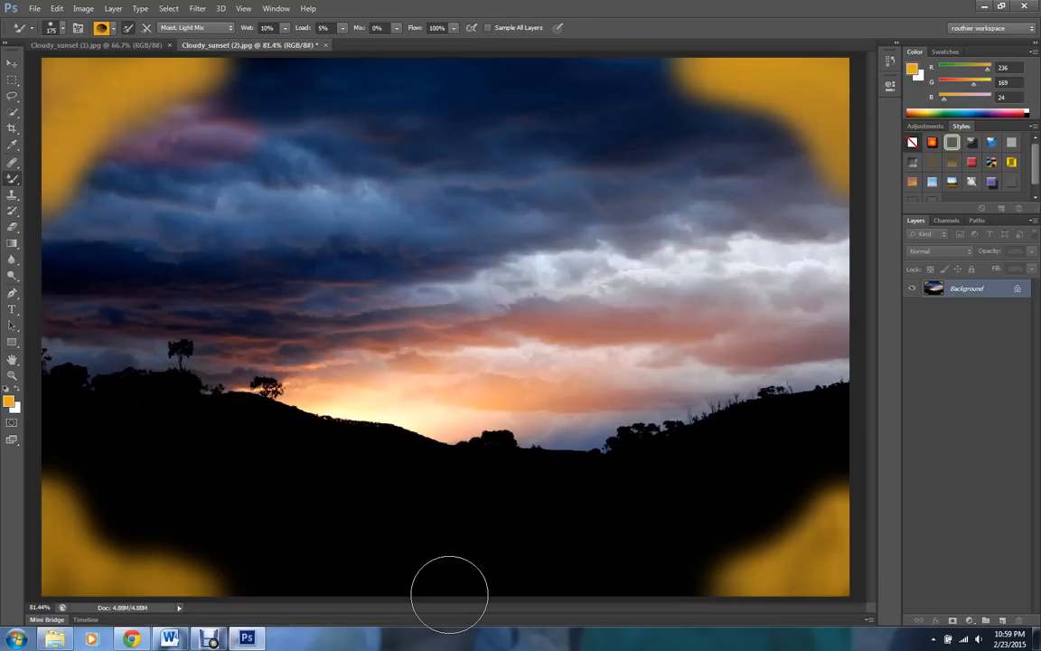
# - Toggle the last brush stroke off and on, and step back through the history to remove the lower-left corner's strokes
pyautogui.hotkey('ctrl', 'z')
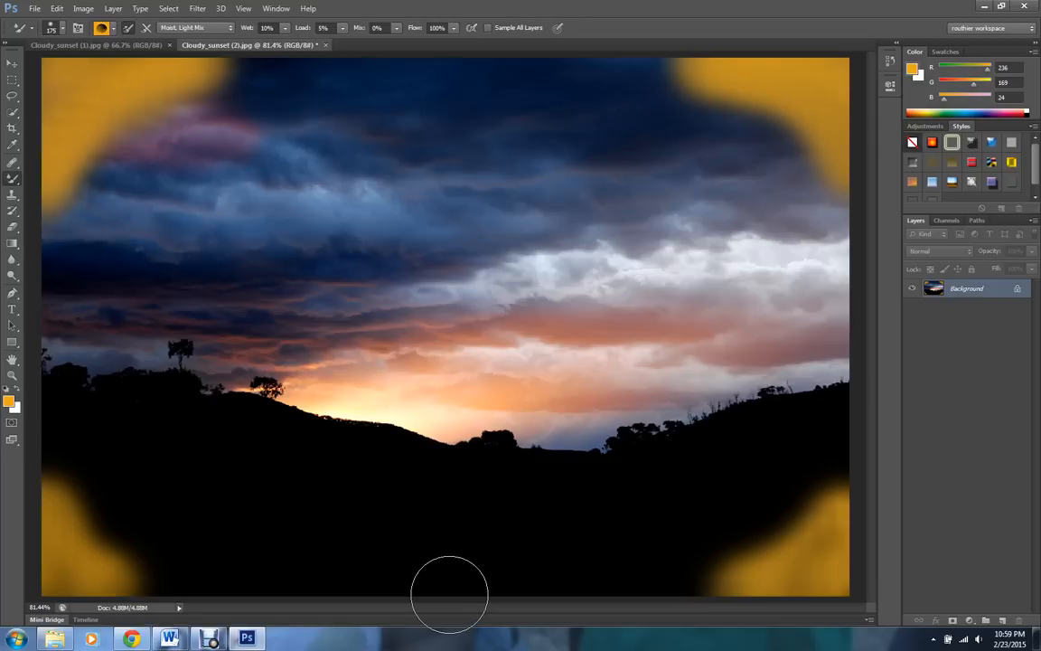
pyautogui.hotkey('ctrl', 'z')
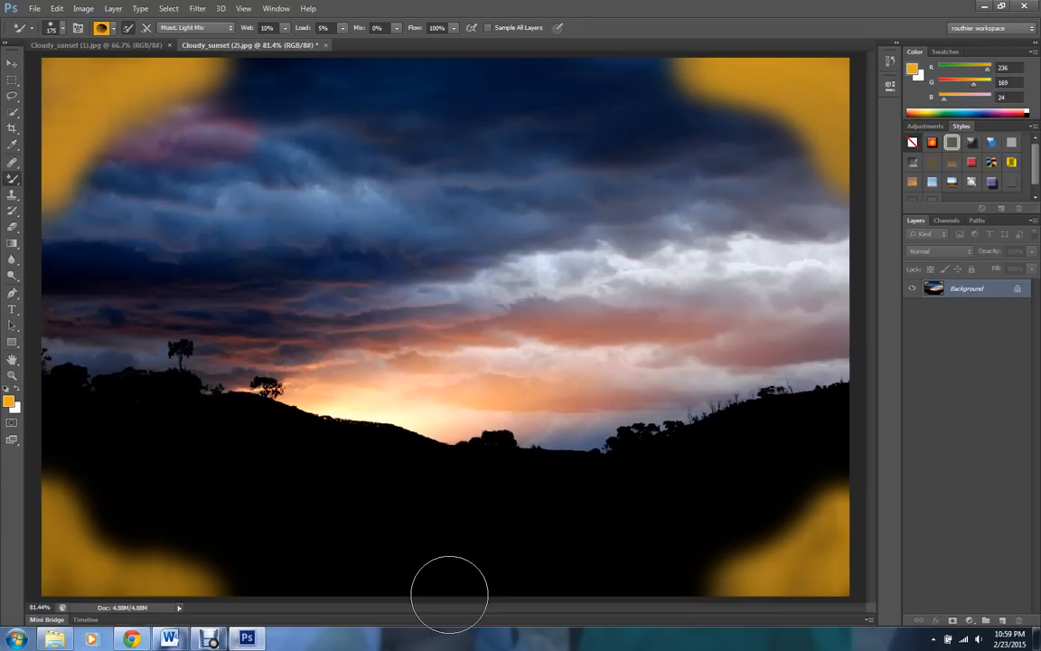
pyautogui.hotkey('ctrl', 'z')
pyautogui.hotkey('ctrl', 'z')
pyautogui.hotkey('ctrl', 'alt', 'z')
pyautogui.hotkey('ctrl', 'alt', 'z')
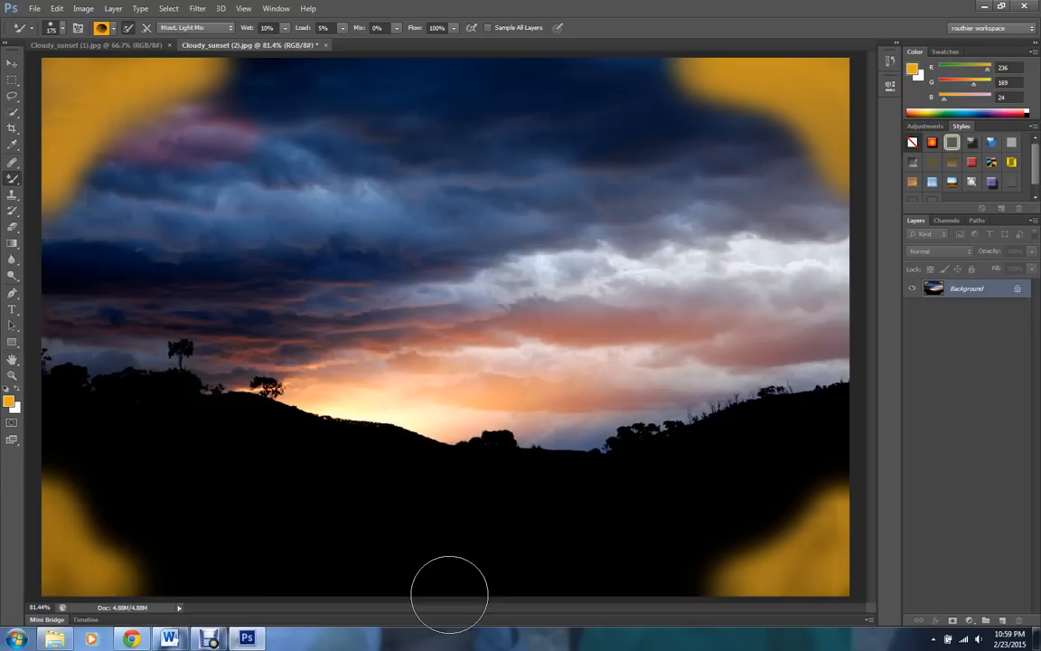
pyautogui.hotkey('ctrl', 'alt', 'z')
pyautogui.hotkey('ctrl', 'alt', 'z')
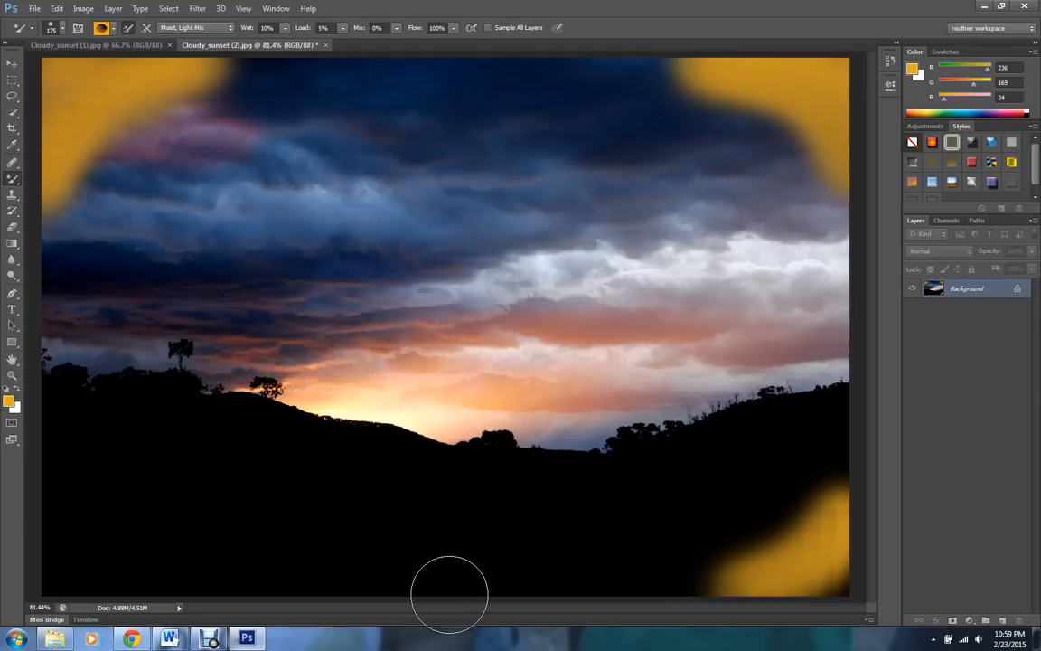
# - Save the image as a JPEG with quality 8 (High) and the Baseline ("Standard") format option
pyautogui.hotkey('ctrl', 's')
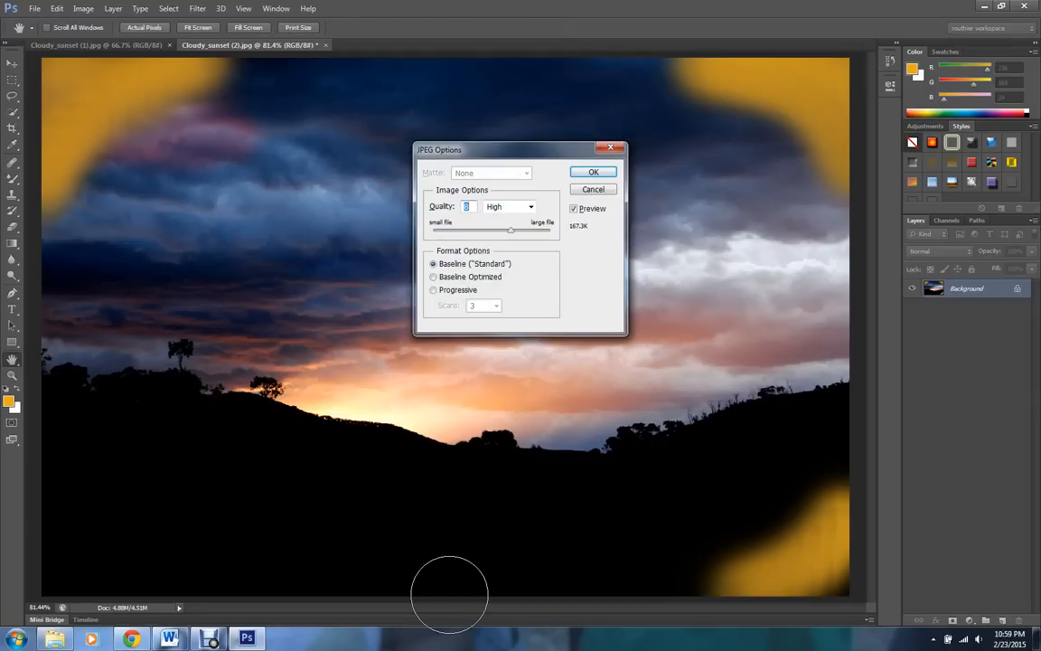
pyautogui.click(594, 172)
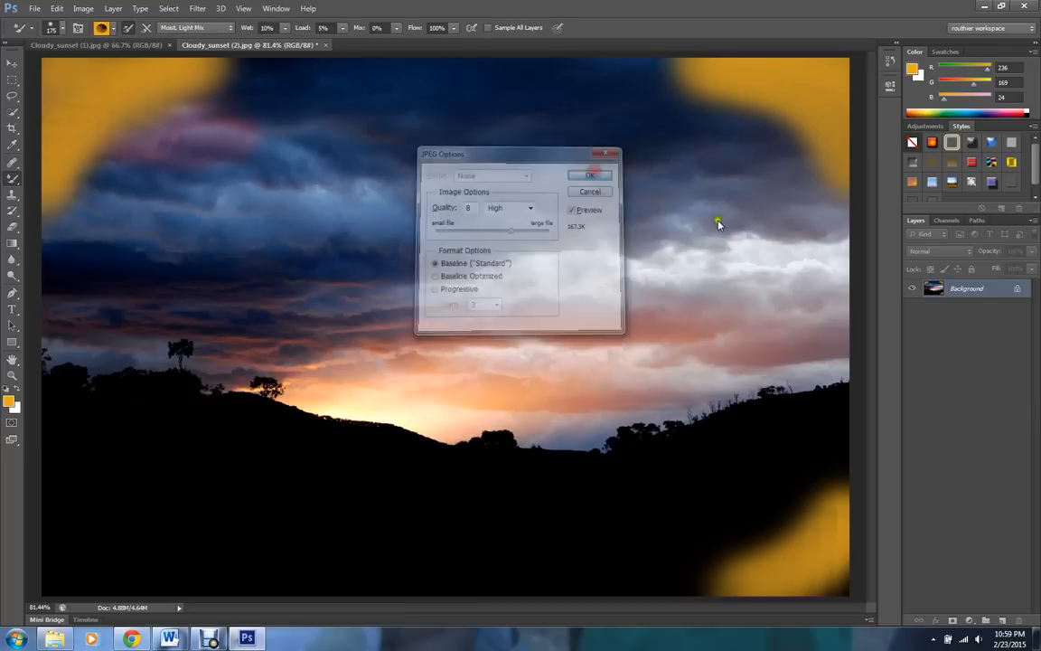